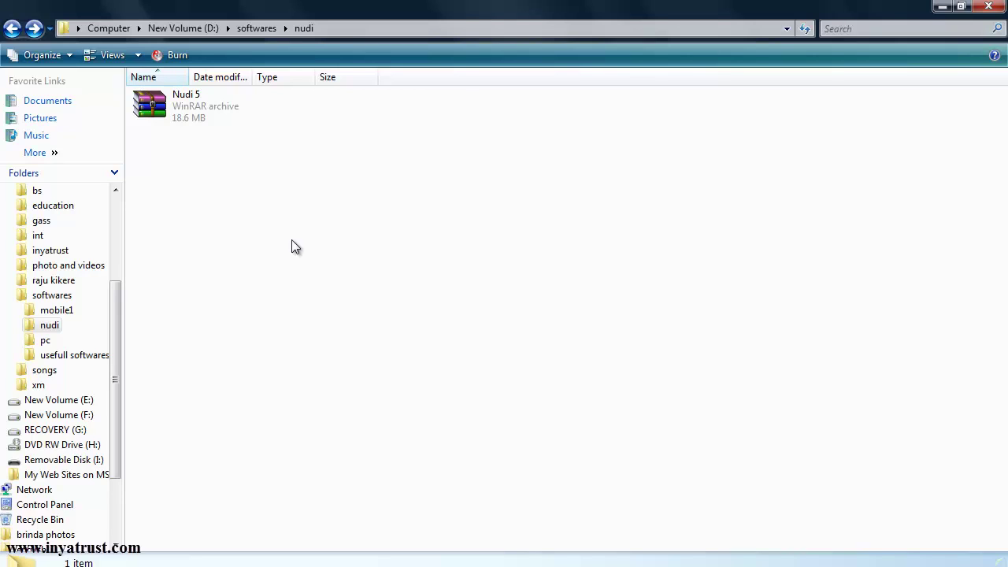
Extract the Nudi 5 archive into the current folder using 7-Zip's Extract Here.
{"action": "left_click", "coordinate": [196, 107]}
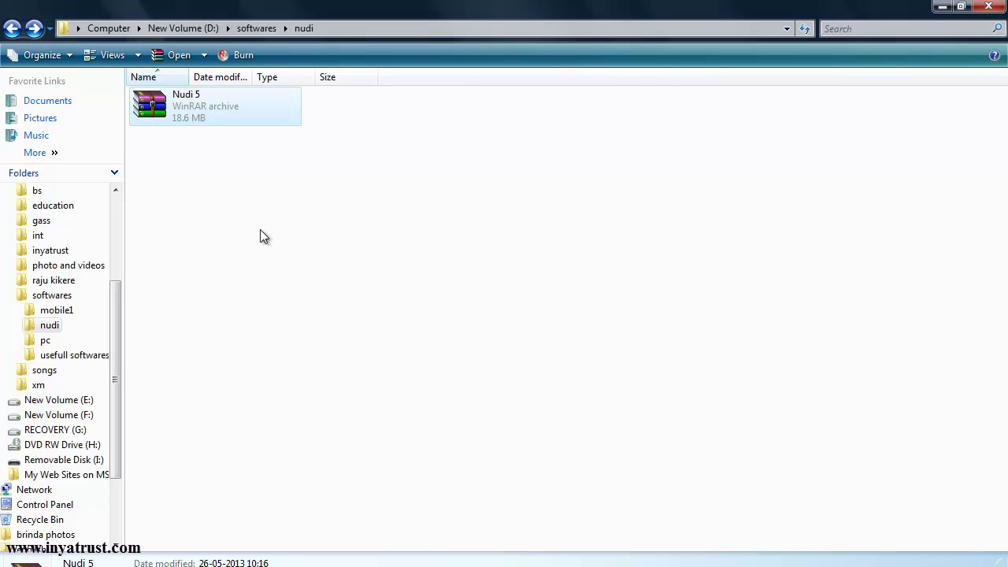
{"action": "right_click", "coordinate": [201, 113]}
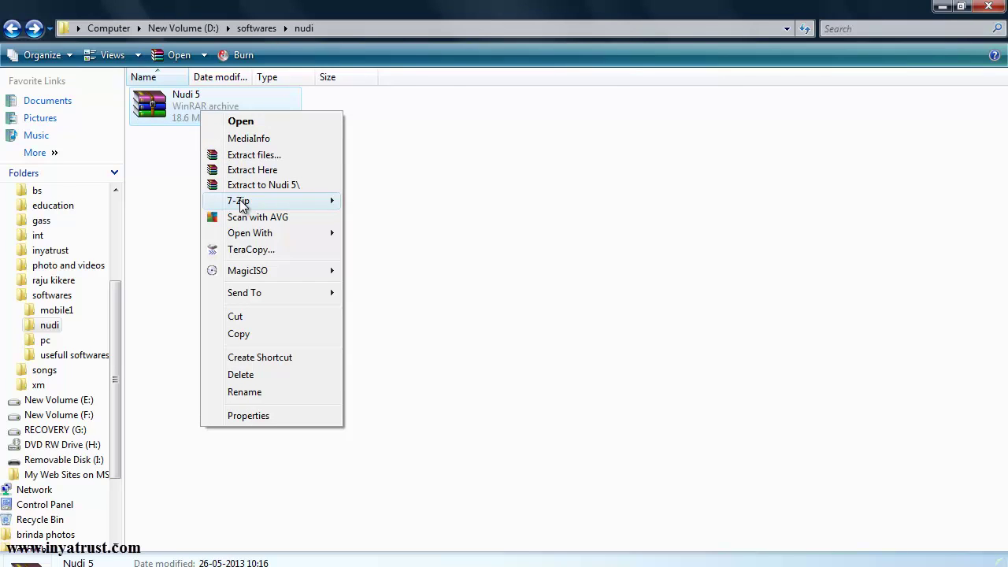
{"action": "mouse_move", "coordinate": [240, 202]}
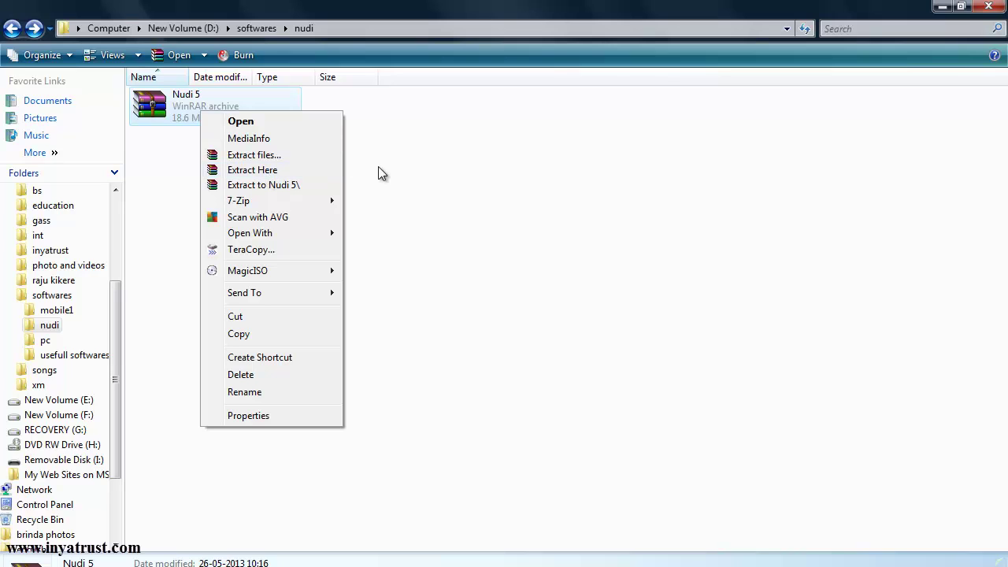
{"action": "mouse_move", "coordinate": [297, 203]}
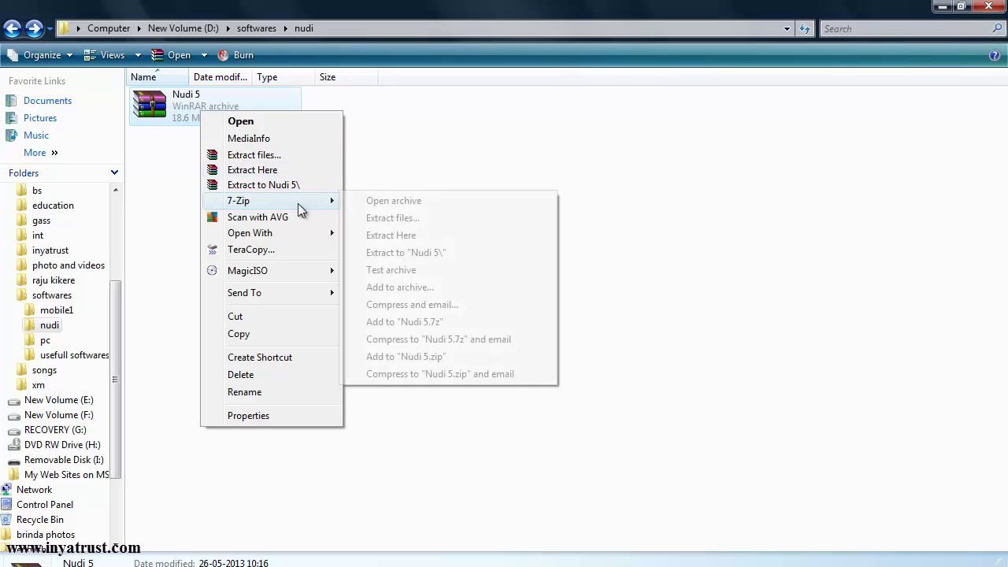
{"action": "left_click", "coordinate": [410, 237]}
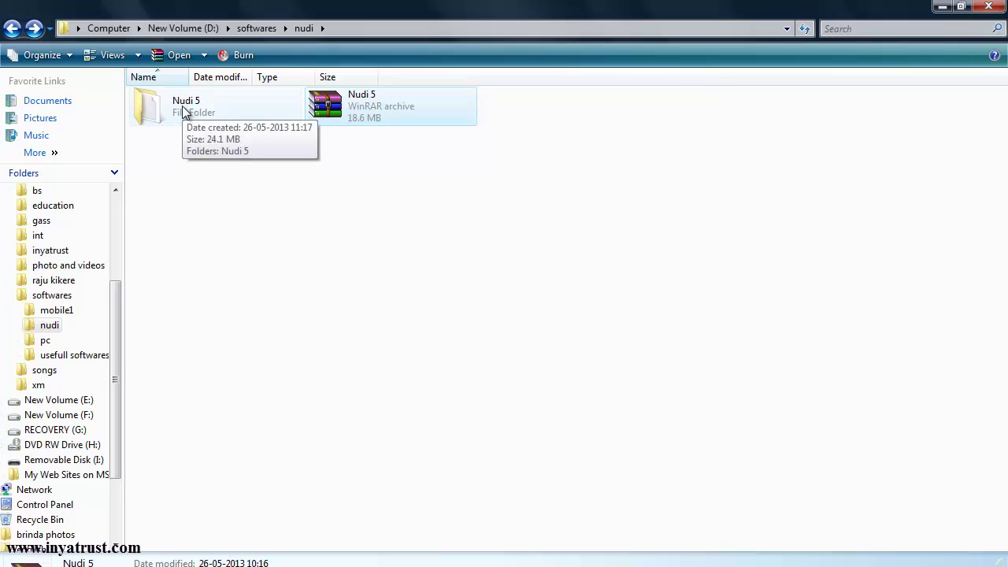
Open the extracted Nudi 5 folder, look through the font files in its Fonts subfolder, and return to Nudi 5.
{"action": "double_click", "coordinate": [182, 105]}
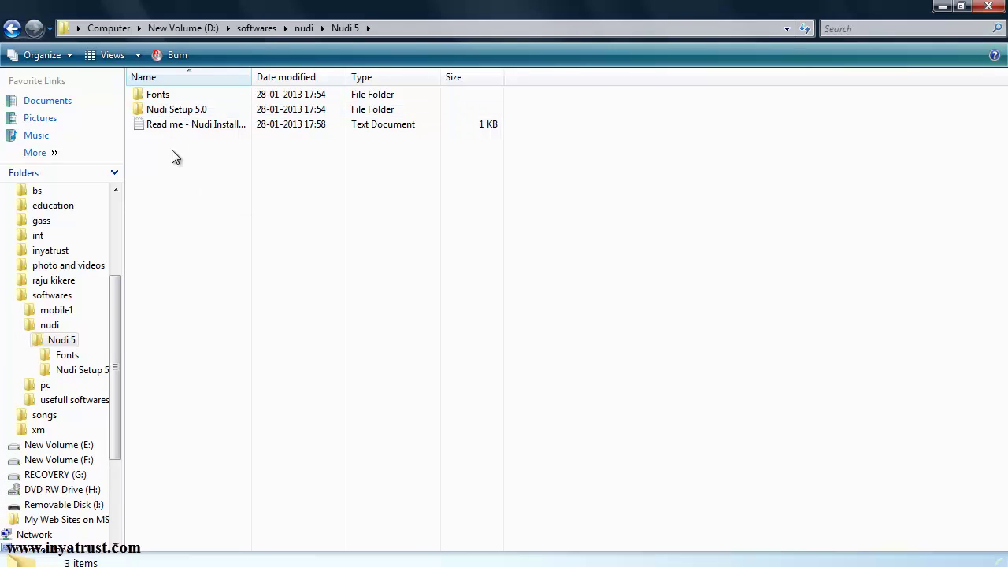
{"action": "double_click", "coordinate": [171, 94]}
{"action": "scroll", "coordinate": [323, 282], "scroll_direction": "down", "scroll_amount": 13}
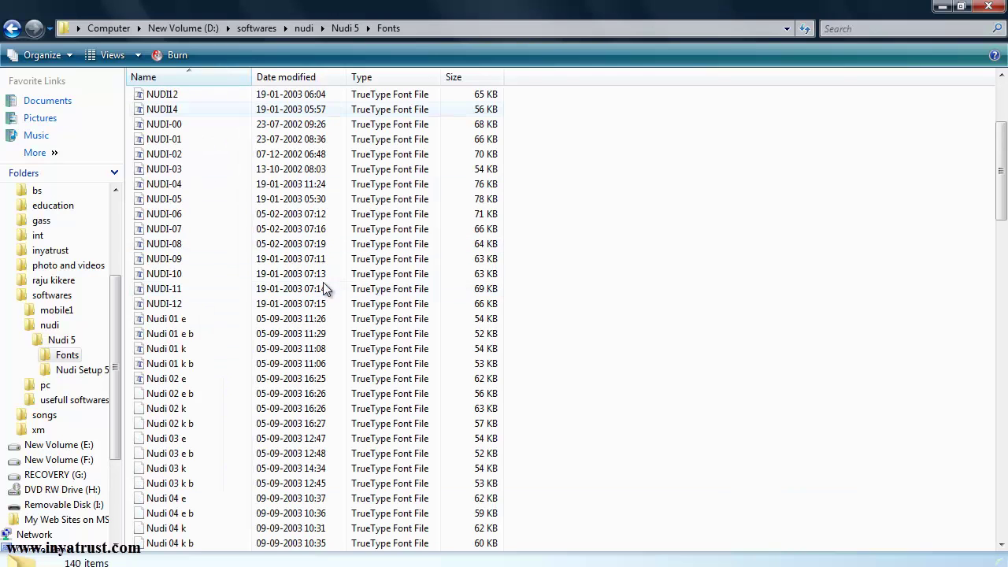
{"action": "left_click", "coordinate": [12, 28]}
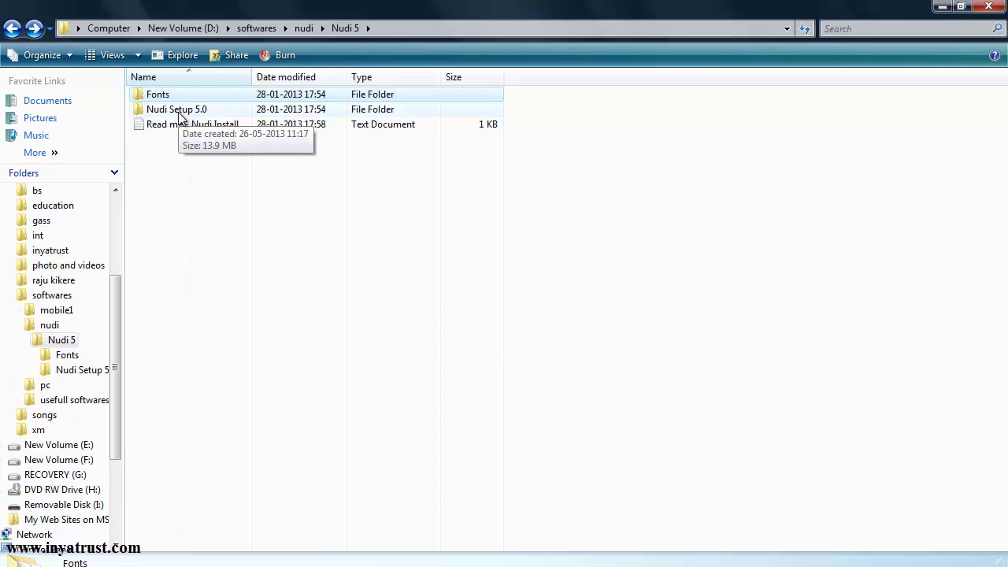
Run Nudi 5.0 Setup from the Nudi Setup 5.0 folder, installing to C:\Program Files\Nudi 5.0 with desktop shortcuts and without automatic startup.
{"action": "double_click", "coordinate": [178, 110]}
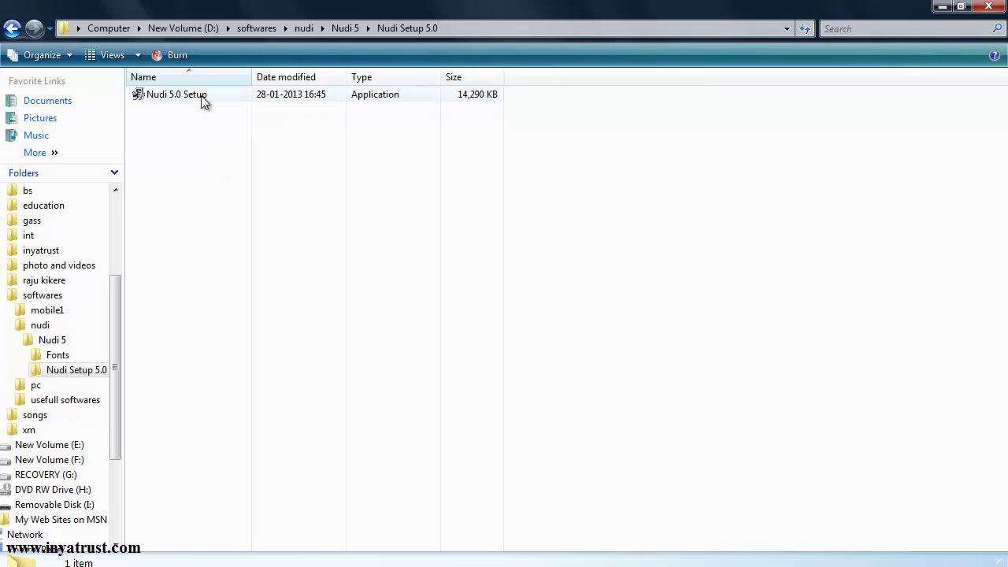
{"action": "left_click", "coordinate": [202, 98]}
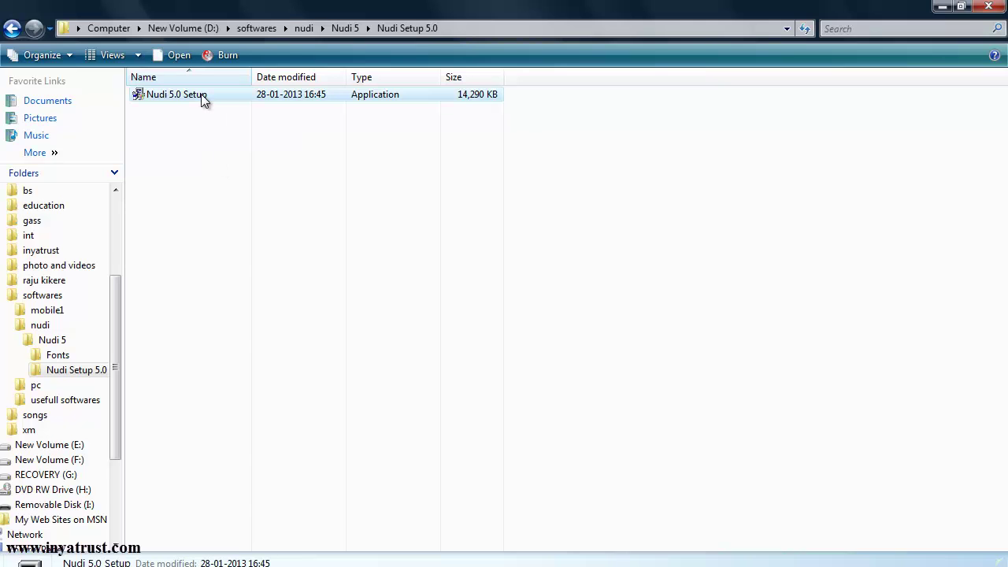
{"action": "double_click", "coordinate": [202, 97]}
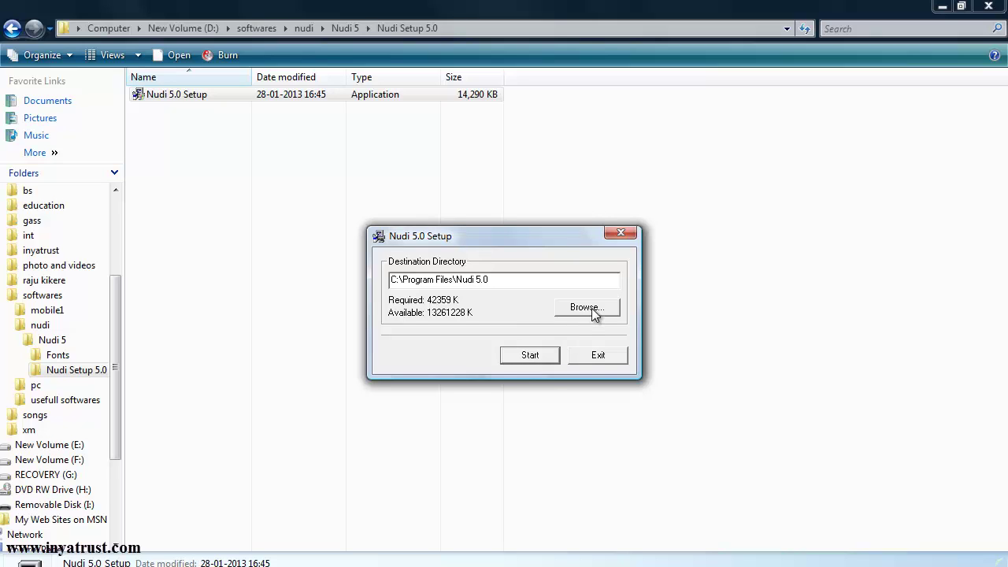
{"action": "left_click", "coordinate": [530, 355]}
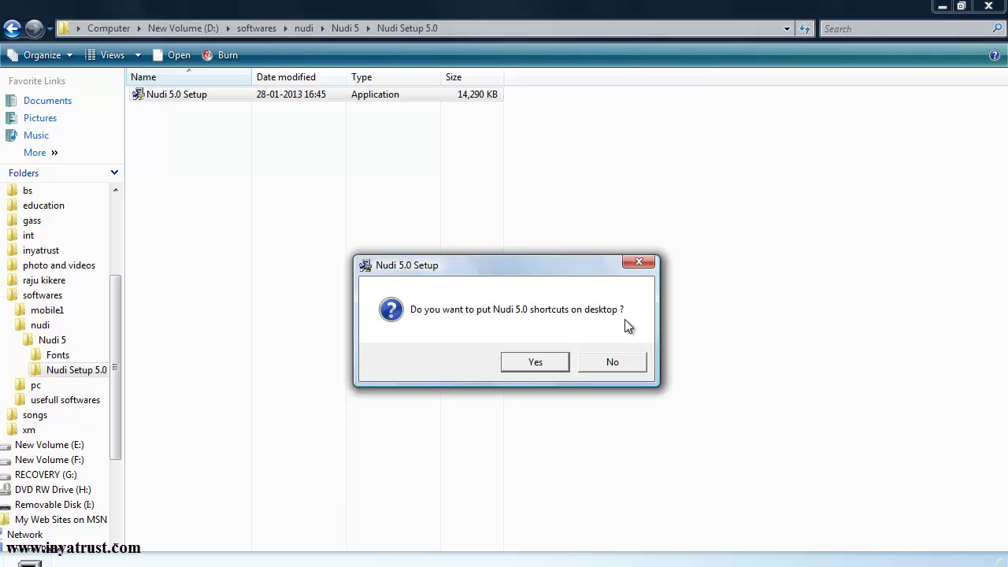
{"action": "left_click", "coordinate": [536, 361]}
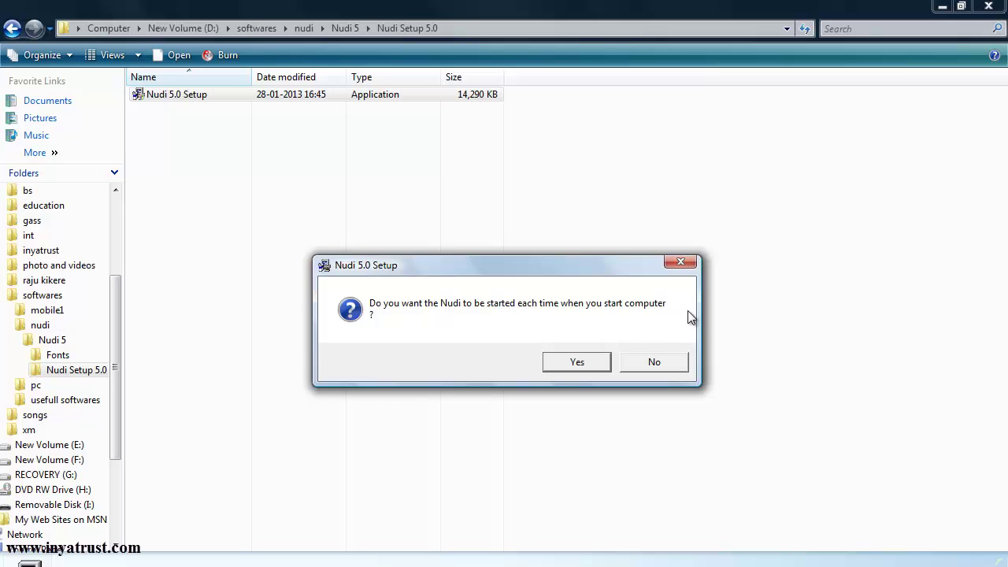
{"action": "left_click", "coordinate": [675, 365]}
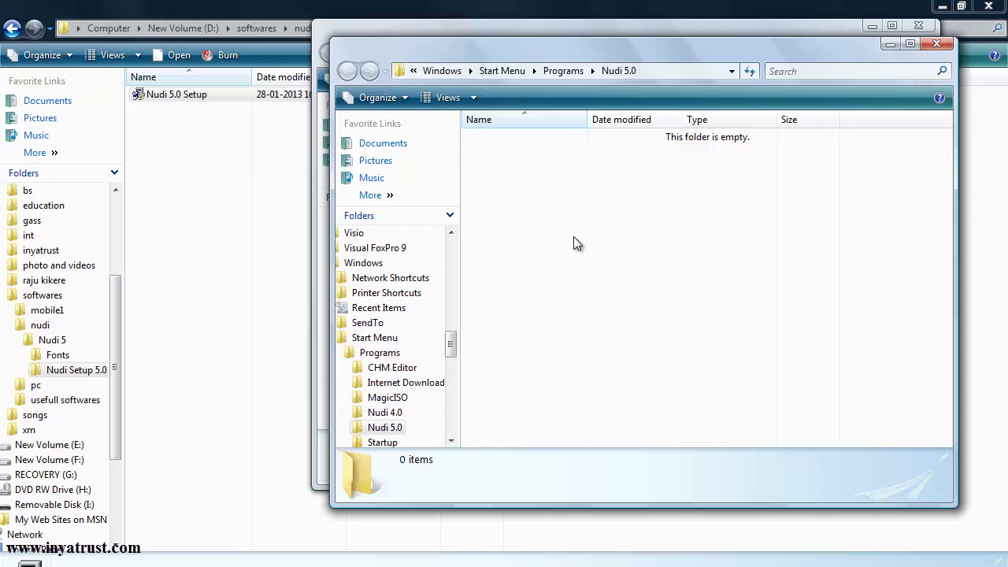
Close the Nudi 5.0 and fonts folder windows opened by the installer, and decline restarting the computer now.
{"action": "left_click", "coordinate": [937, 43]}
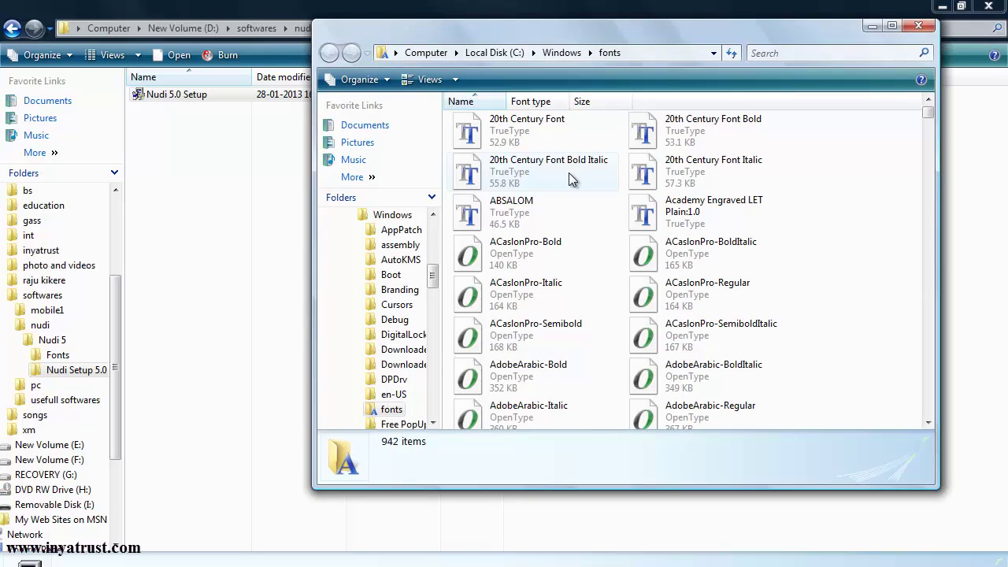
{"action": "scroll", "coordinate": [825, 232], "scroll_direction": "down", "scroll_amount": 5}
{"action": "scroll", "coordinate": [824, 232], "scroll_direction": "up", "scroll_amount": 5}
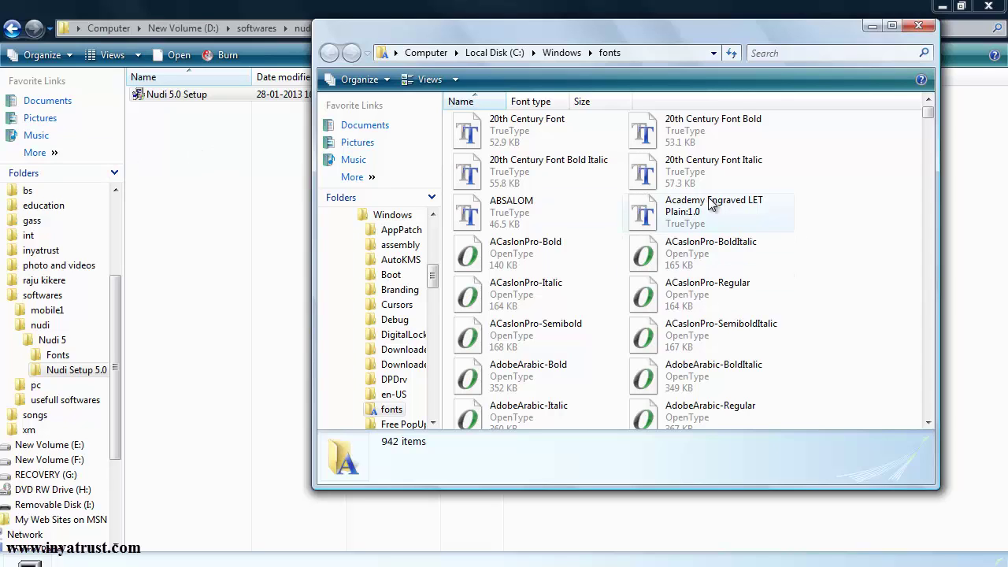
{"action": "left_click", "coordinate": [917, 26]}
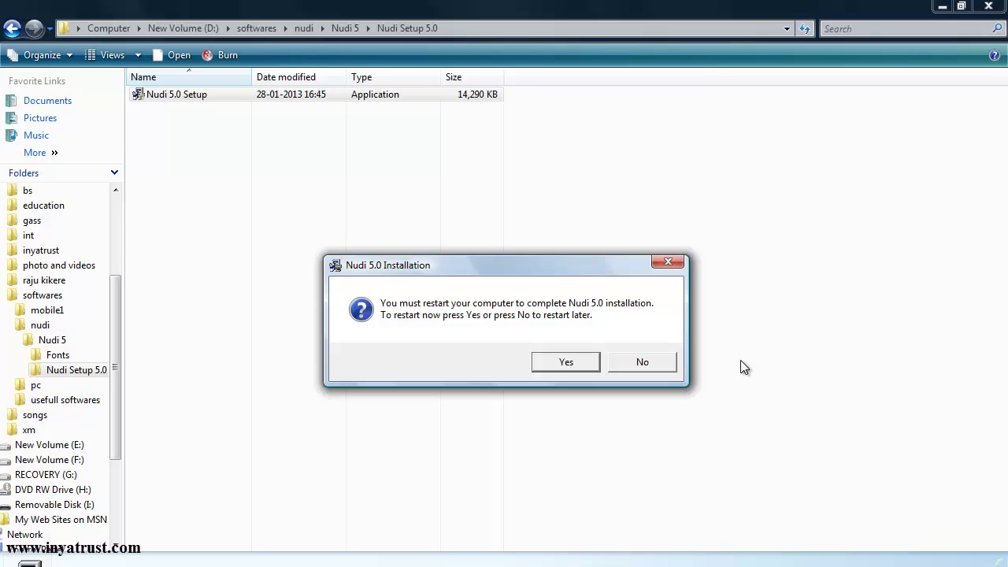
{"action": "left_click", "coordinate": [642, 366]}
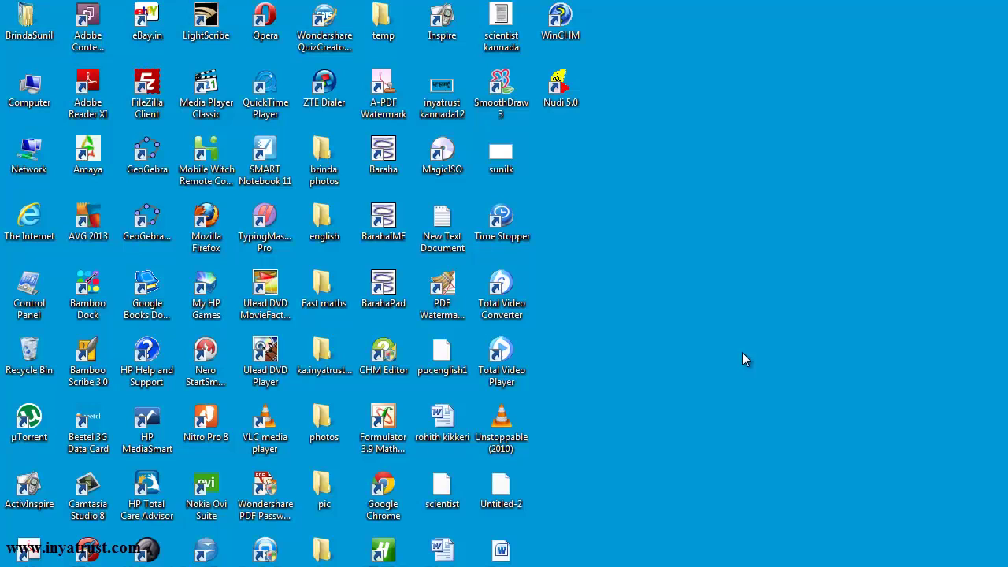
Launch Nudi 5.0 from the desktop, try out a new blank Nudi Document, and close the program.
{"action": "double_click", "coordinate": [561, 91]}
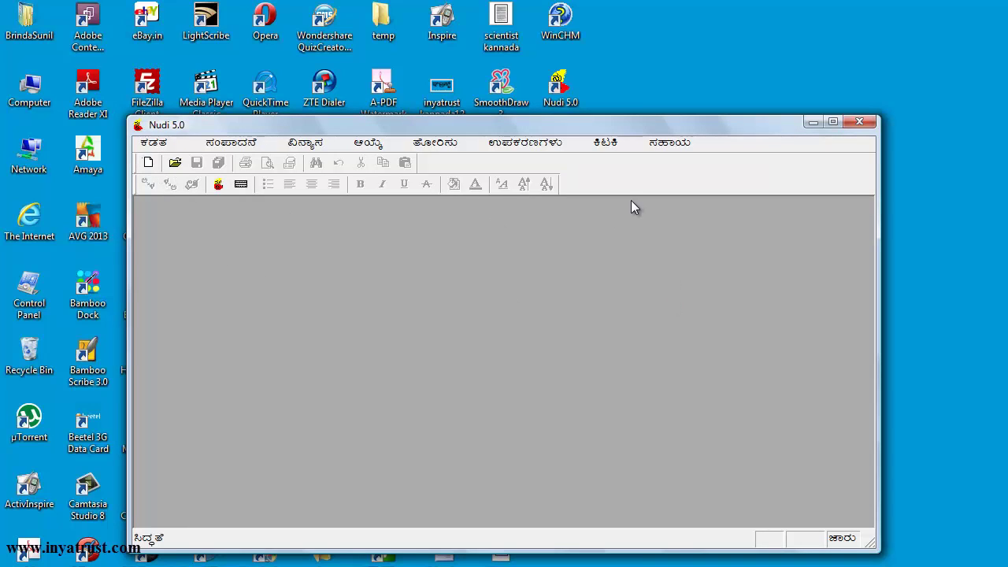
{"action": "left_click", "coordinate": [150, 163]}
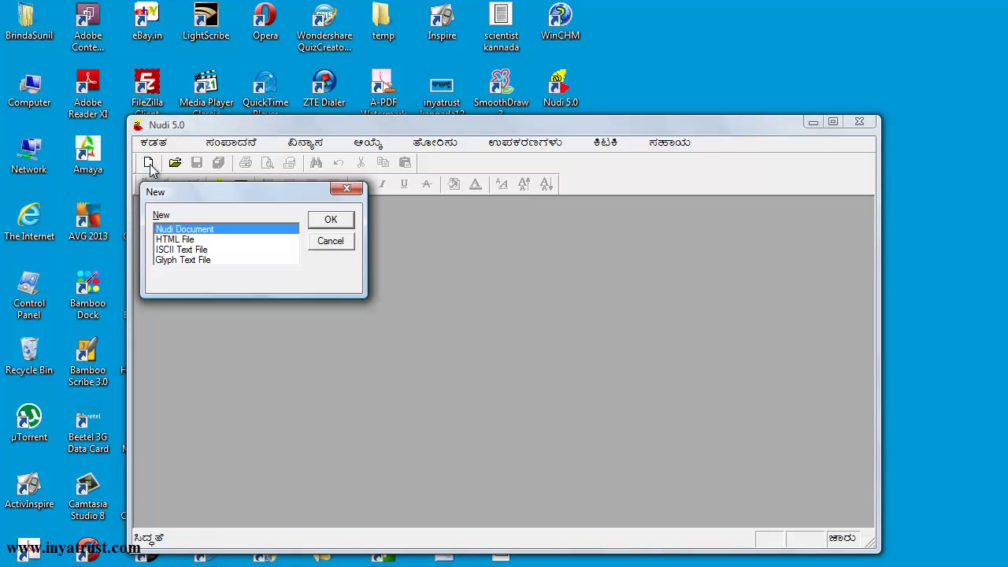
{"action": "left_click", "coordinate": [330, 220]}
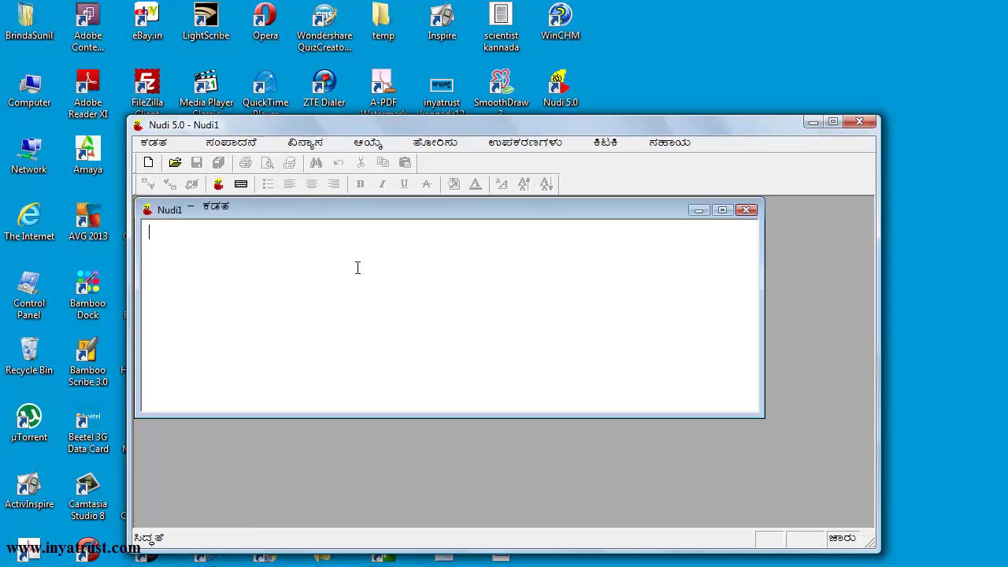
{"action": "left_click", "coordinate": [747, 210]}
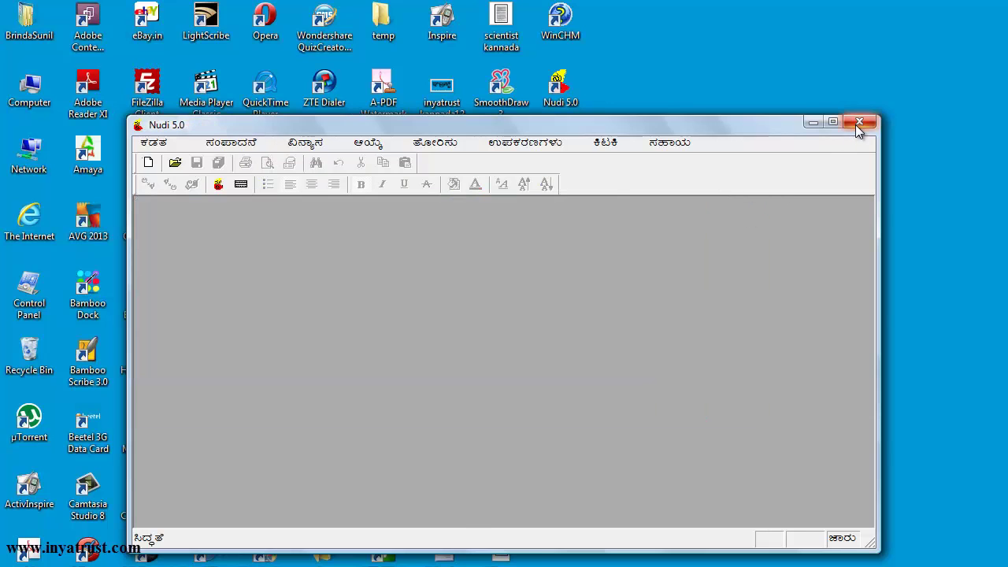
{"action": "left_click", "coordinate": [858, 124]}
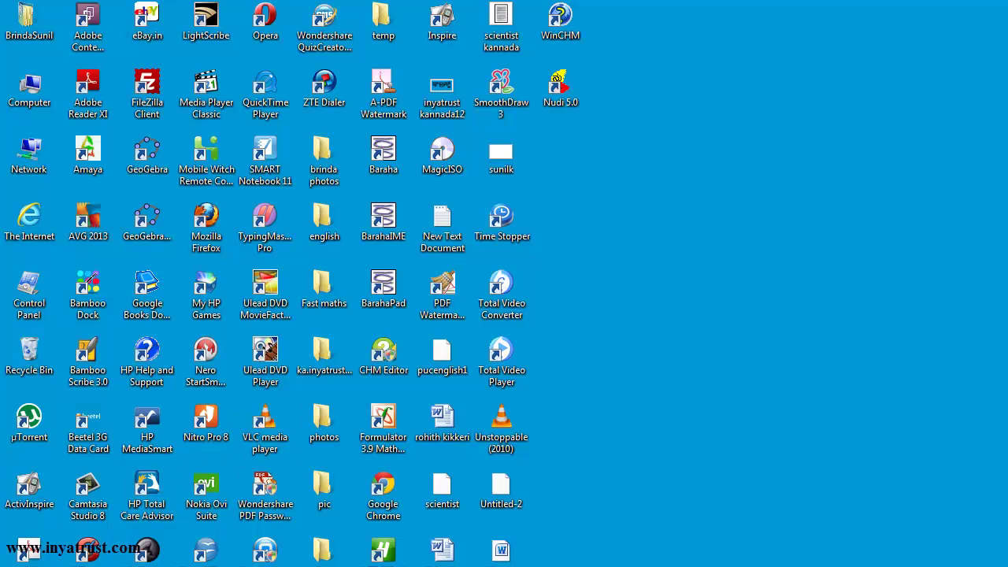
View the entries of the Nudi 5.0 program group, including Nudi Direct, without launching any of them.
{"action": "key", "text": "super"}
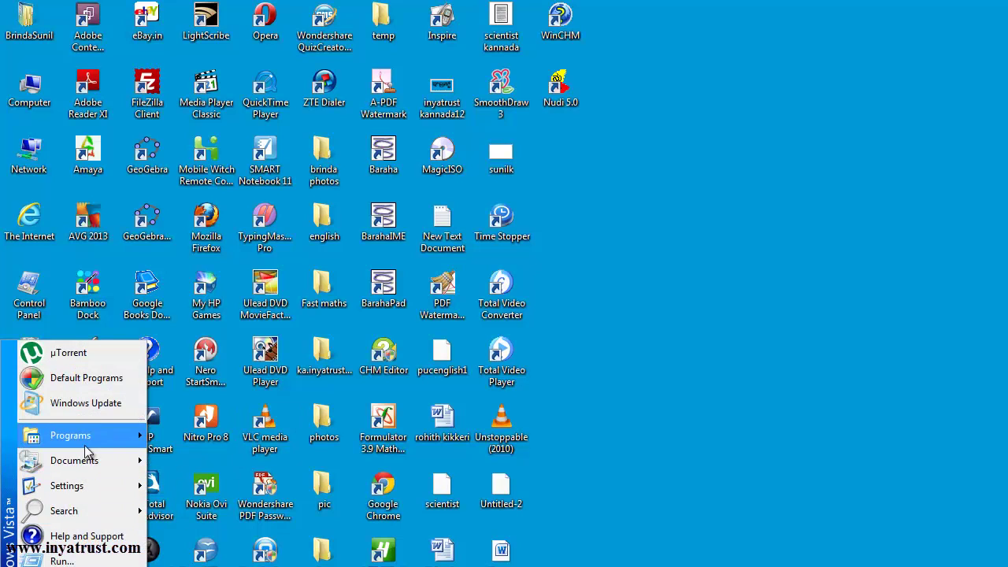
{"action": "mouse_move", "coordinate": [93, 441]}
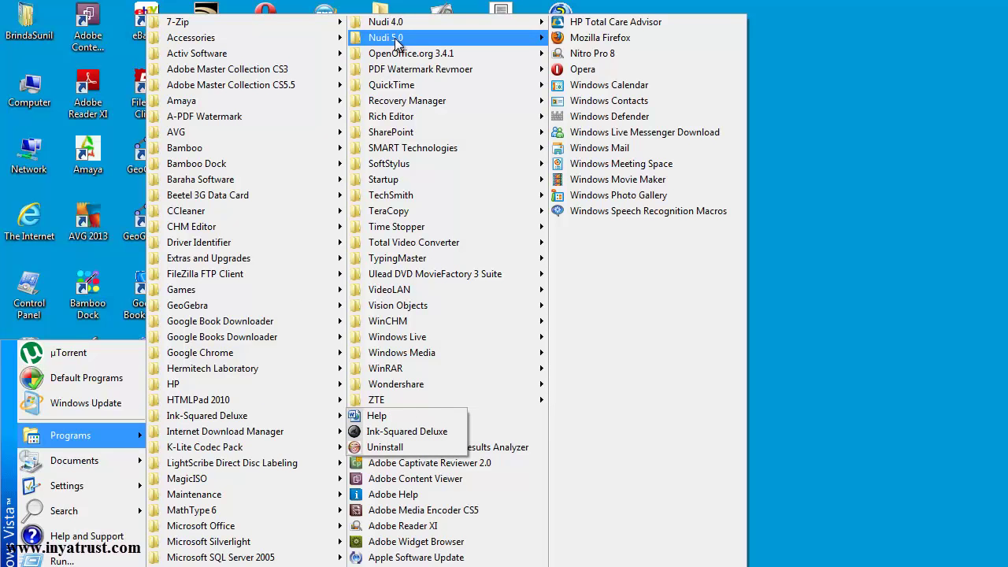
{"action": "mouse_move", "coordinate": [398, 39]}
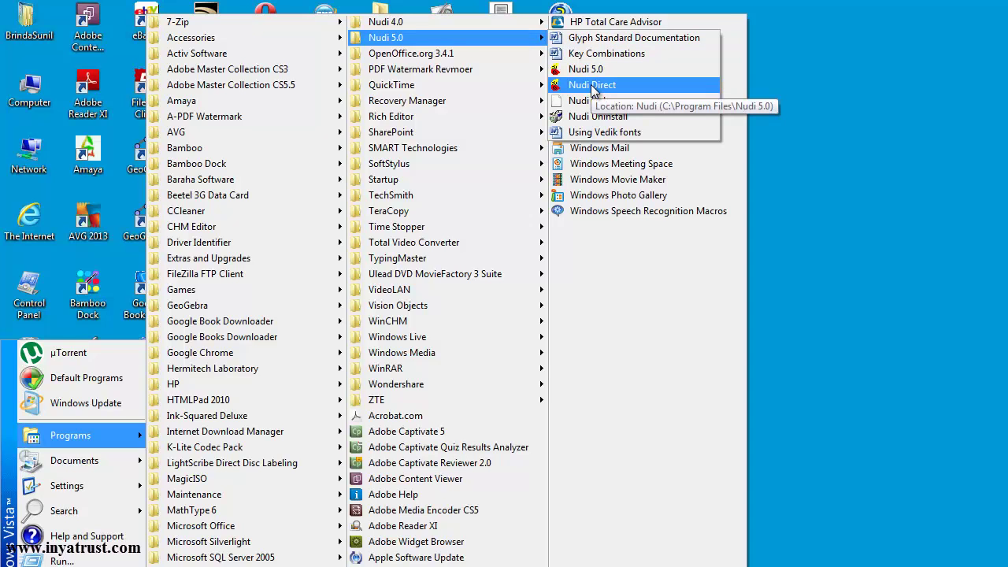
{"action": "left_click", "coordinate": [798, 138]}
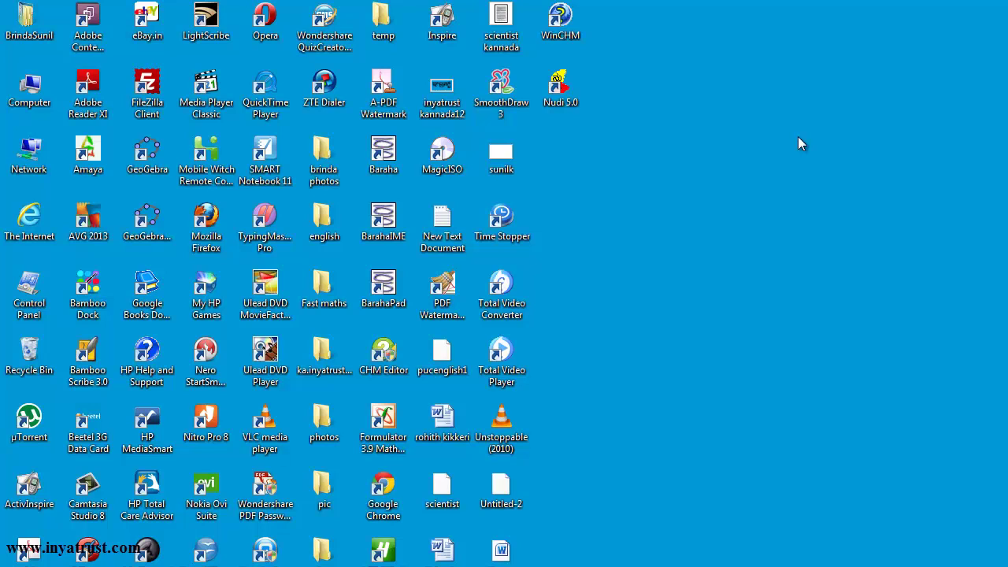
Open the Control Panel and switch it to Classic View.
{"action": "left_click", "coordinate": [27, 301]}
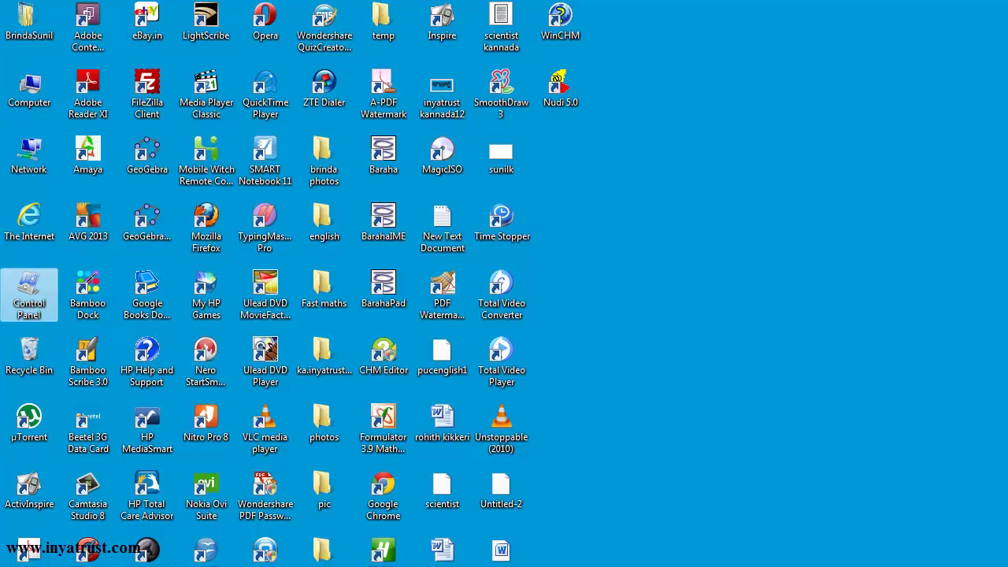
{"action": "key", "text": "super"}
{"action": "mouse_move", "coordinate": [81, 490]}
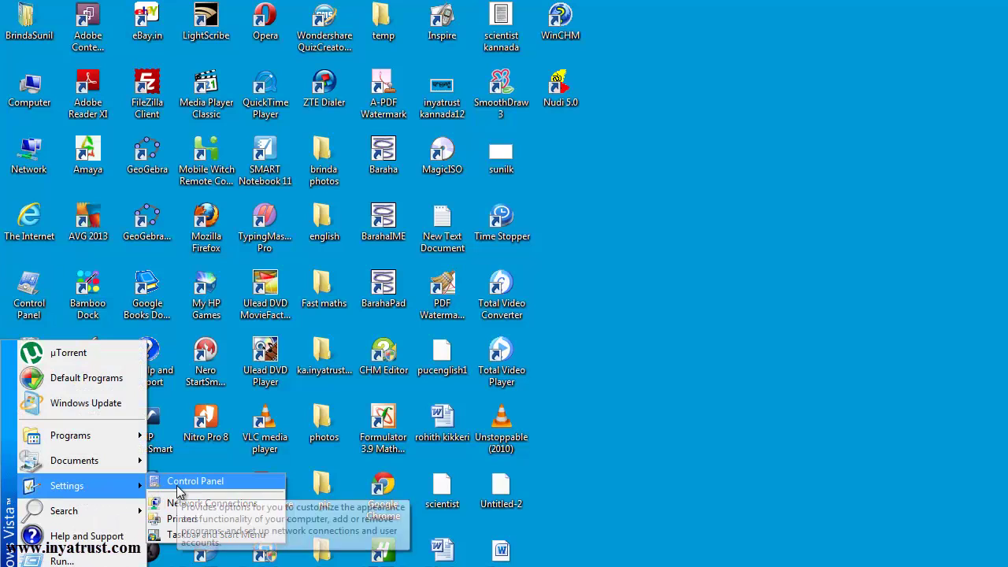
{"action": "left_click", "coordinate": [189, 481]}
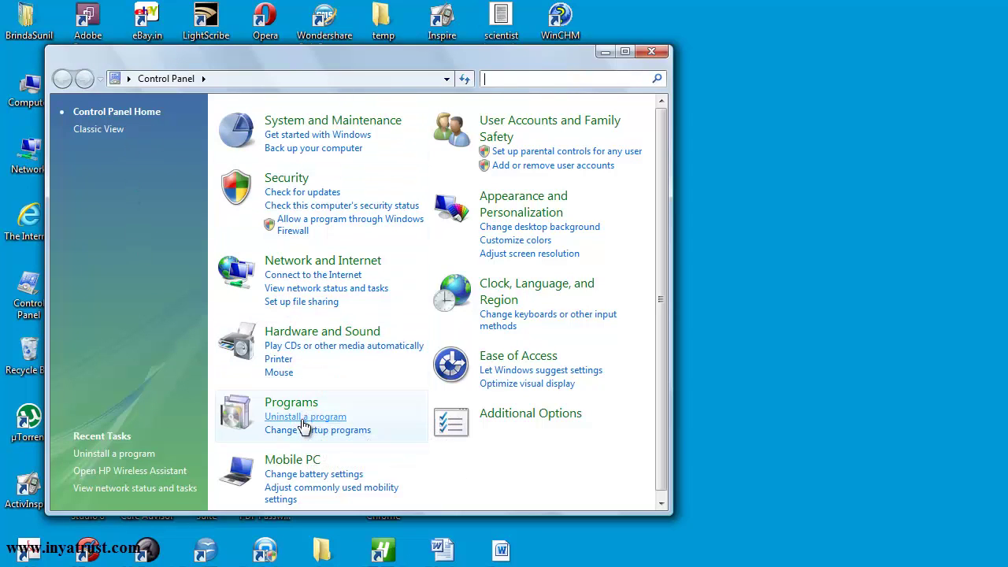
{"action": "left_click", "coordinate": [111, 133]}
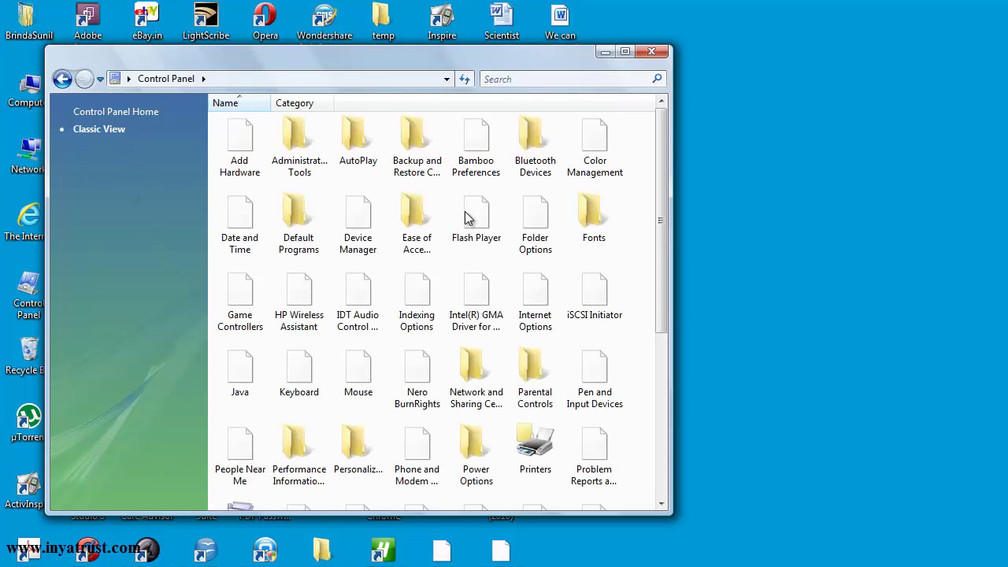
View the installed programs list in Programs and Features and return to the Control Panel.
{"action": "scroll", "coordinate": [463, 343], "scroll_direction": "down", "scroll_amount": 3}
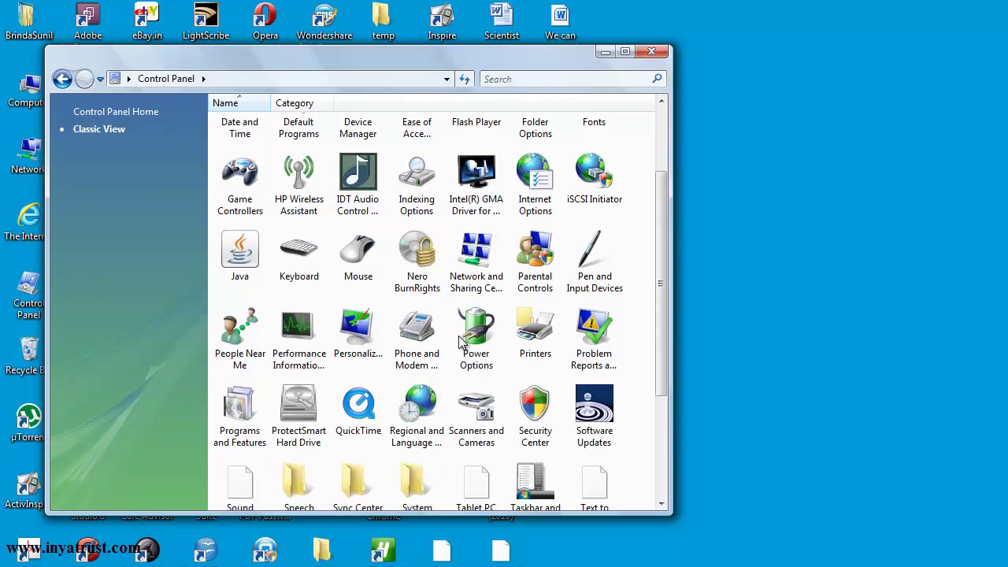
{"action": "scroll", "coordinate": [462, 343], "scroll_direction": "down", "scroll_amount": 1}
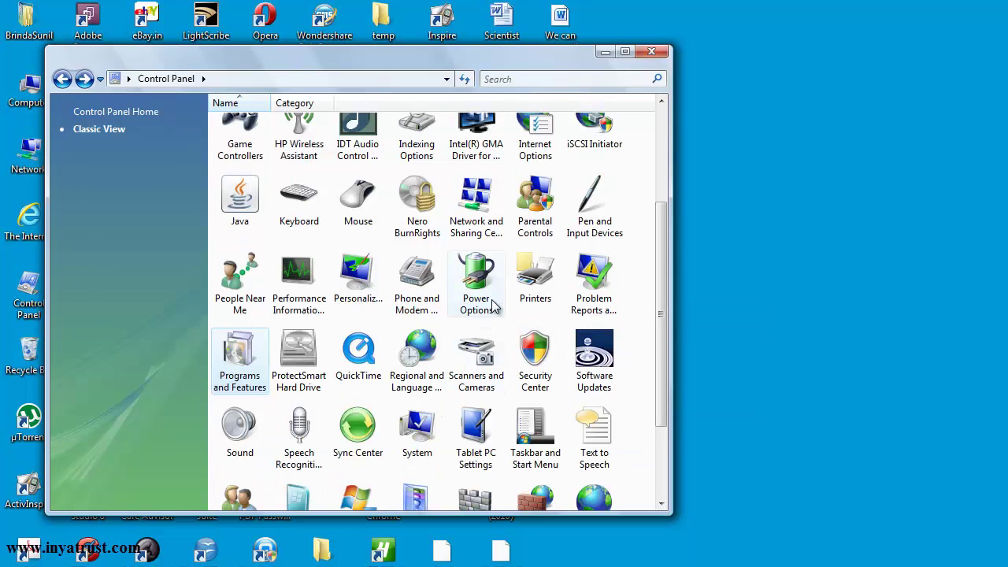
{"action": "double_click", "coordinate": [252, 384]}
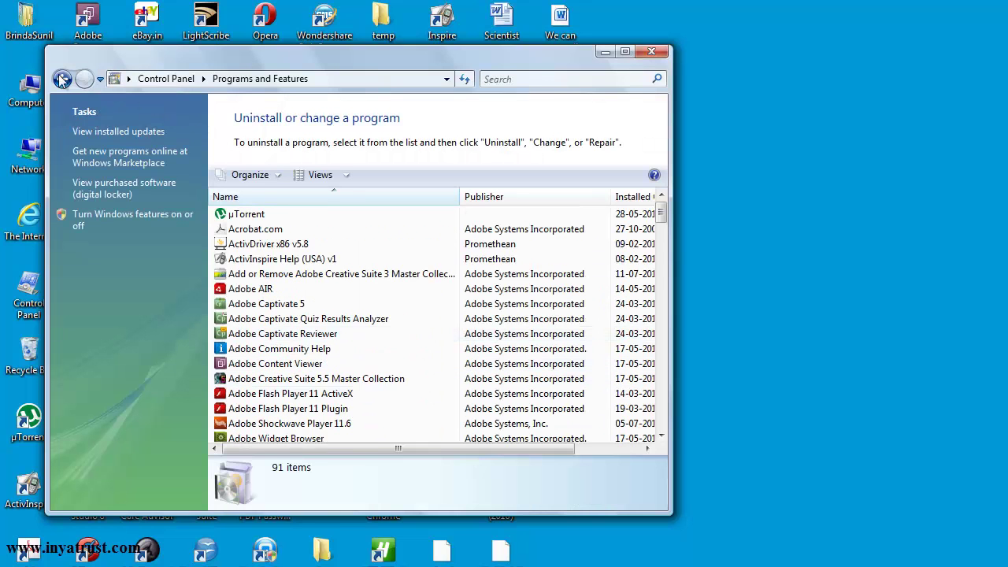
{"action": "left_click", "coordinate": [62, 80]}
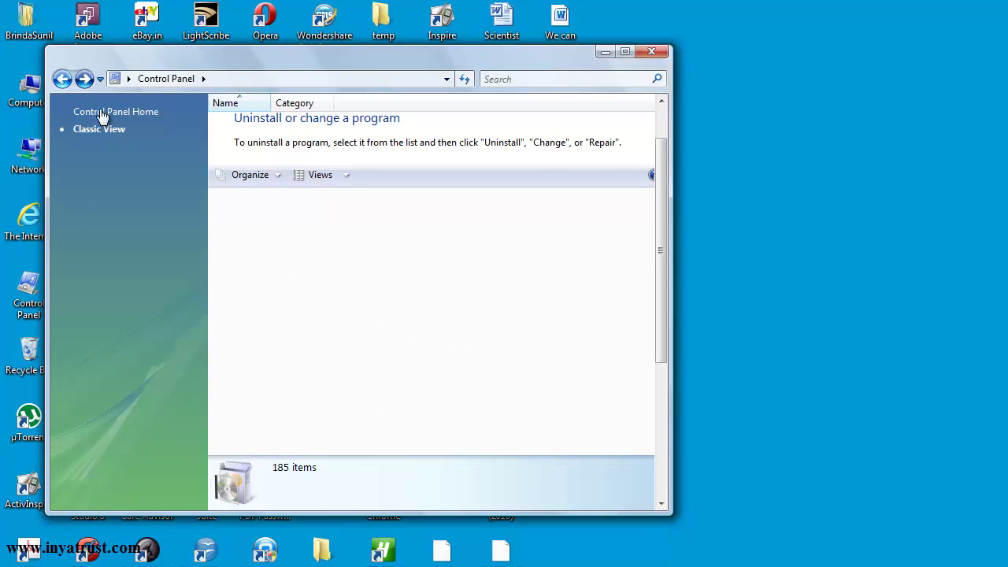
Switch the Control Panel back to its Home view, look at the Programs category and return to the overview.
{"action": "left_click", "coordinate": [101, 115]}
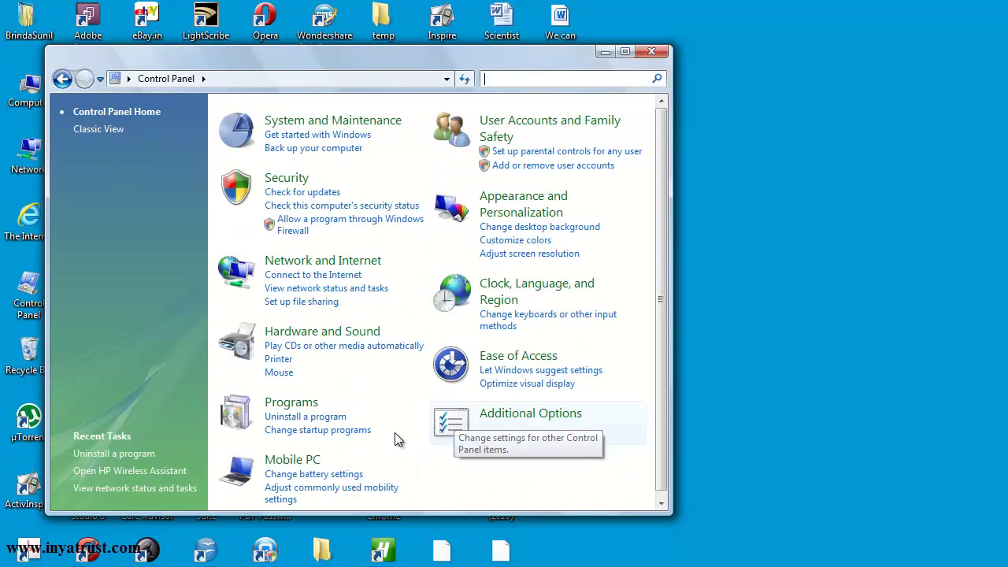
{"action": "left_click", "coordinate": [305, 407]}
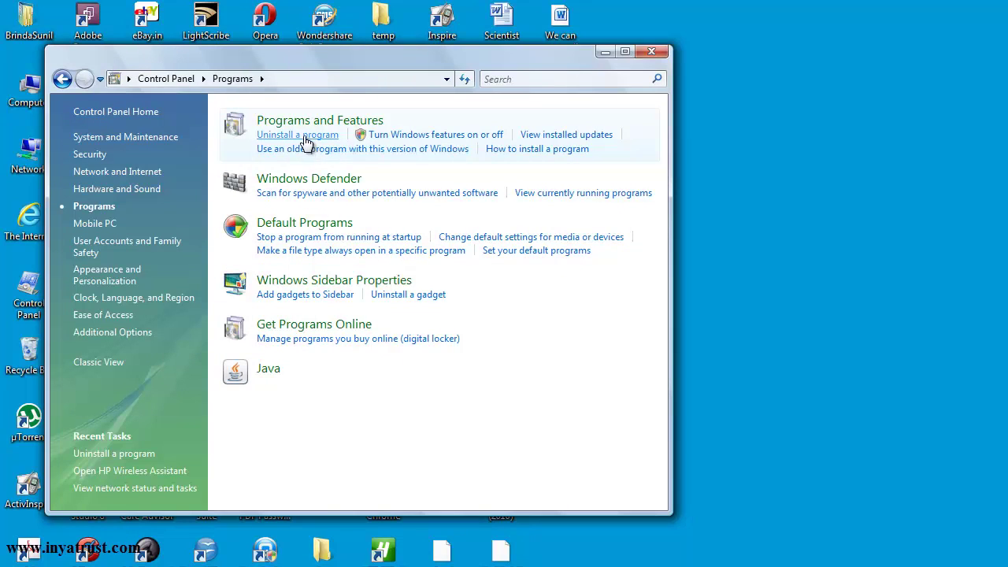
{"action": "left_click", "coordinate": [63, 80]}
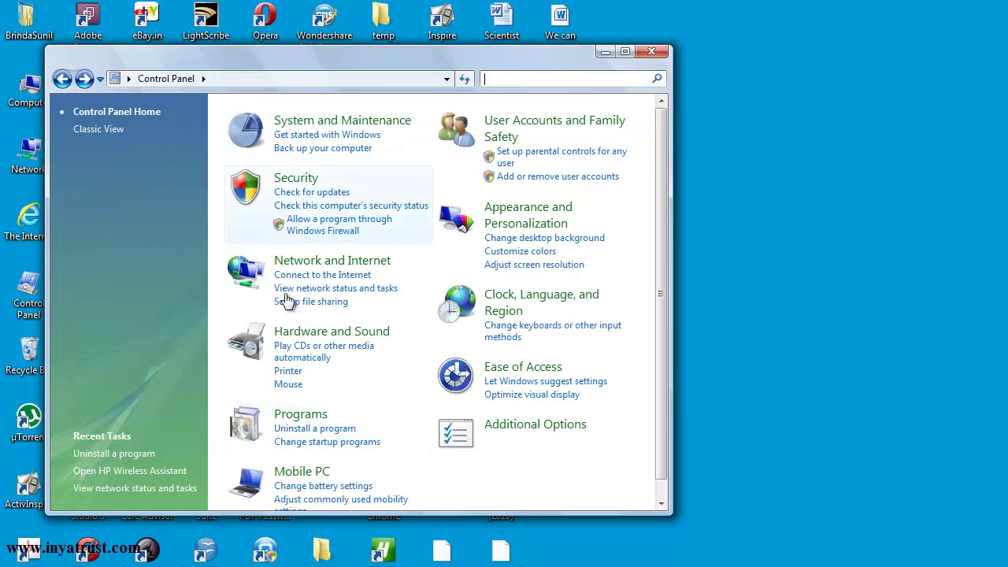
Open the list for uninstalling programs from the Control Panel overview and locate Nudi 5.0 in it.
{"action": "left_click", "coordinate": [324, 430]}
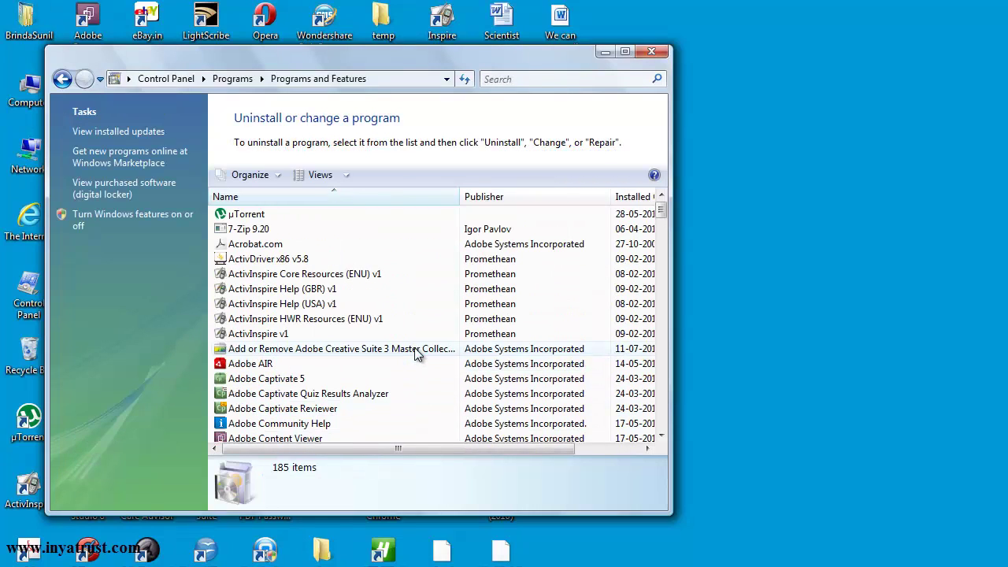
{"action": "scroll", "coordinate": [415, 348], "scroll_direction": "down", "scroll_amount": 10}
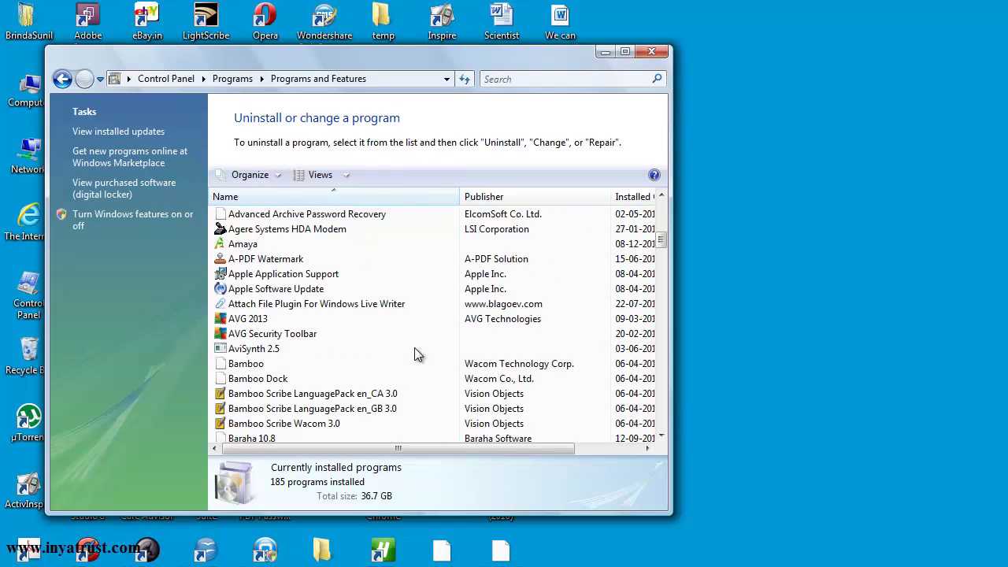
{"action": "scroll", "coordinate": [415, 348], "scroll_direction": "down", "scroll_amount": 20}
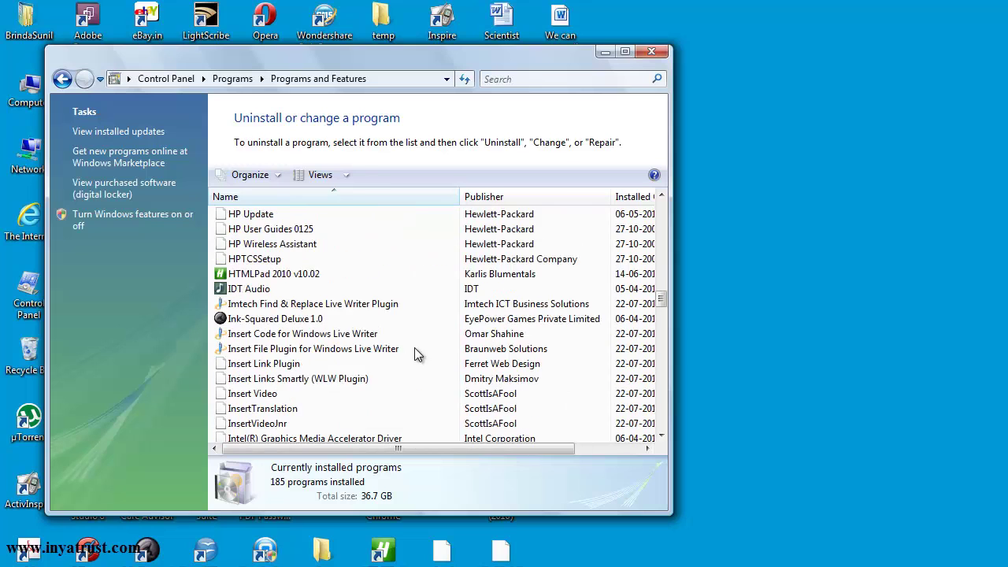
{"action": "scroll", "coordinate": [417, 355], "scroll_direction": "down", "scroll_amount": 15}
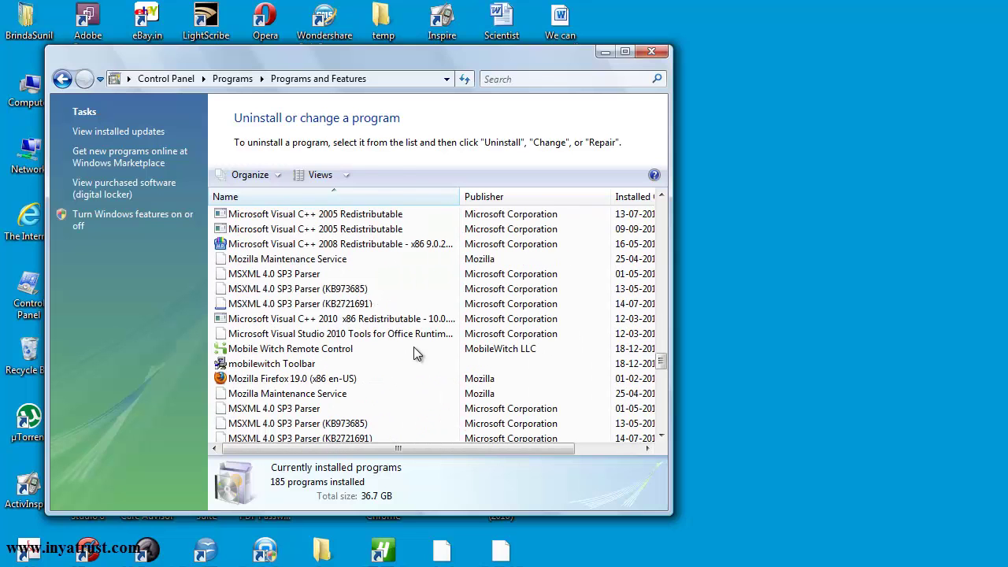
{"action": "scroll", "coordinate": [413, 346], "scroll_direction": "down", "scroll_amount": 1}
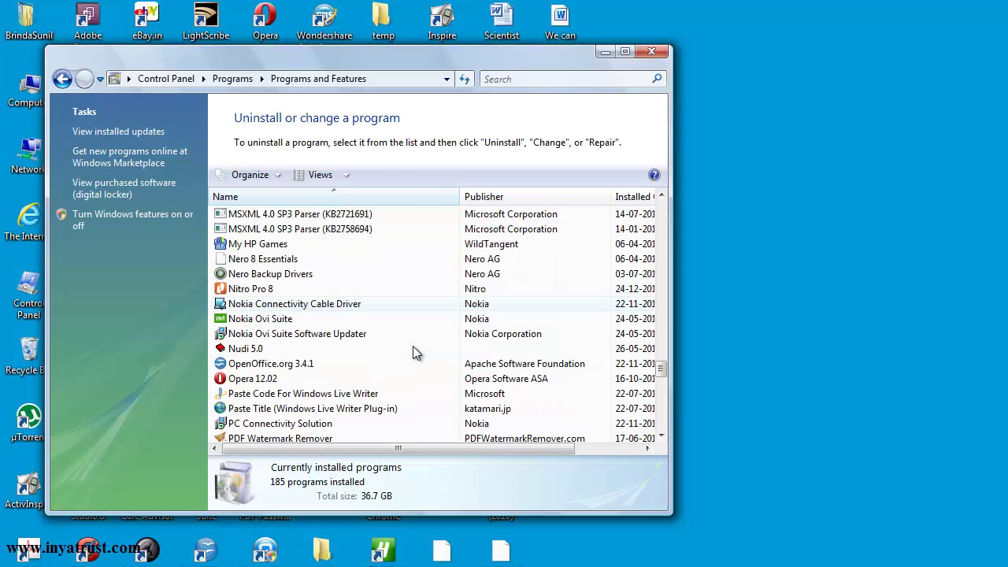
Uninstall Nudi 5.0, confirming its removal, and close the uninstaller and the Programs and Features window.
{"action": "left_click", "coordinate": [290, 352]}
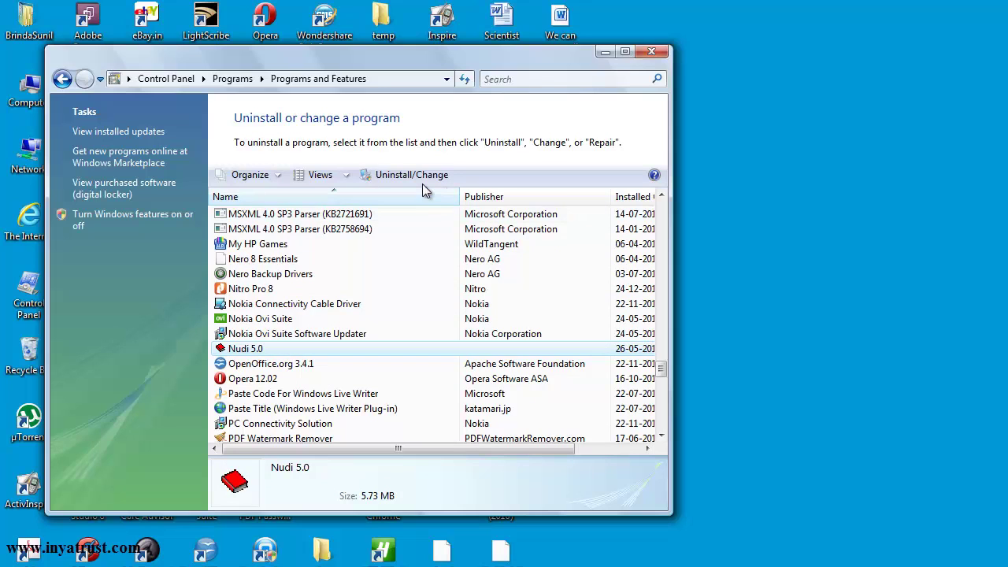
{"action": "right_click", "coordinate": [417, 351]}
{"action": "double_click", "coordinate": [430, 353]}
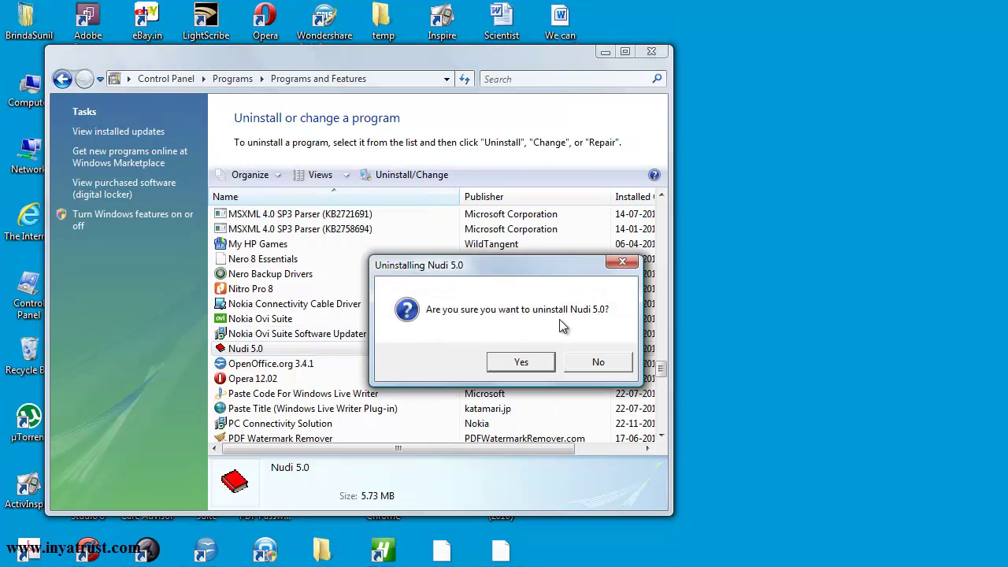
{"action": "left_click", "coordinate": [522, 363]}
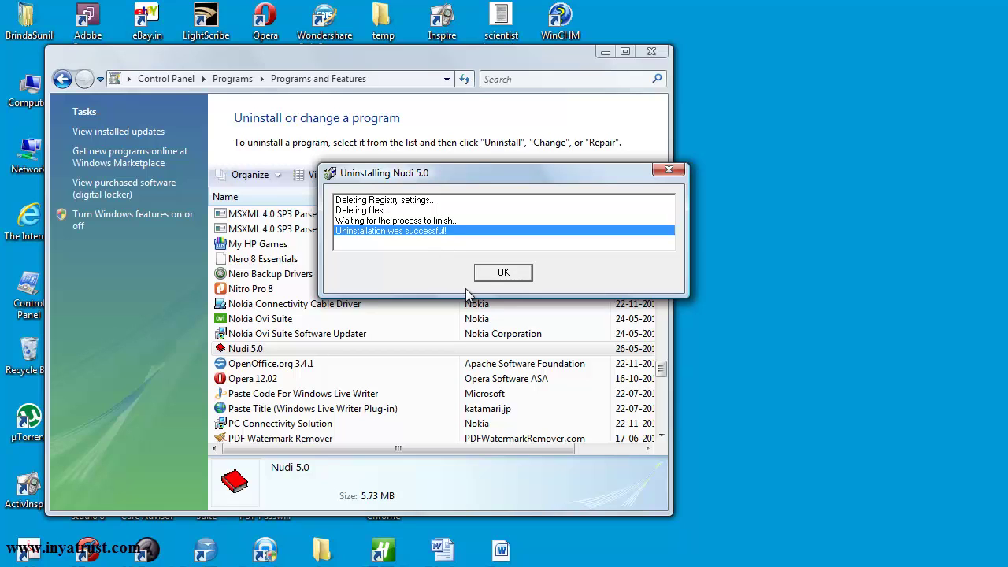
{"action": "left_click", "coordinate": [502, 273]}
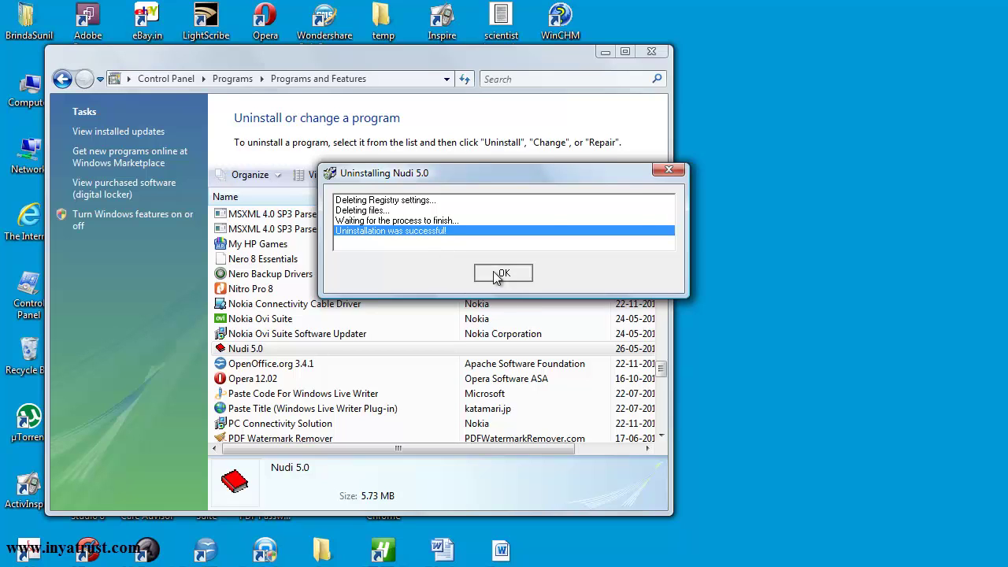
{"action": "left_click", "coordinate": [652, 53]}
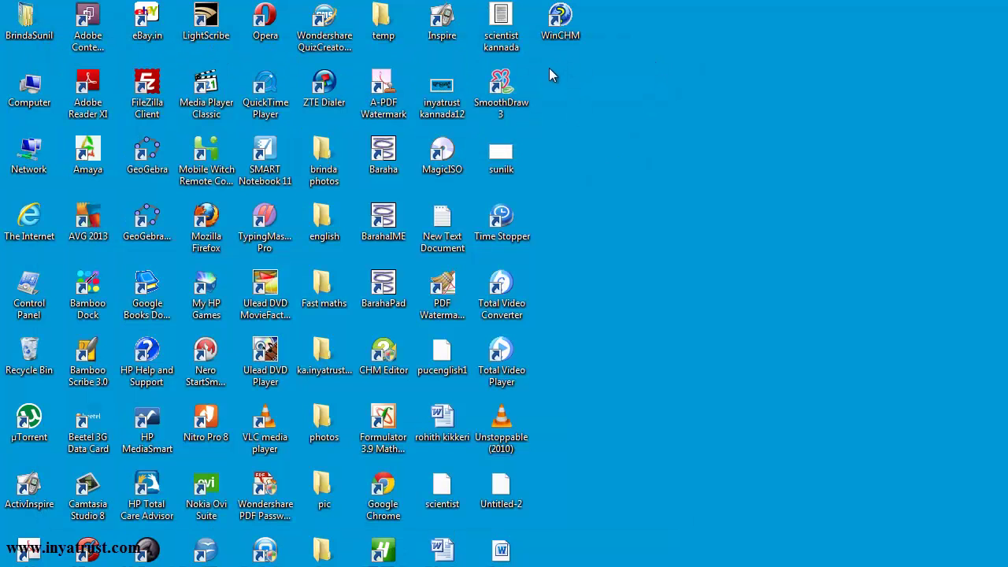